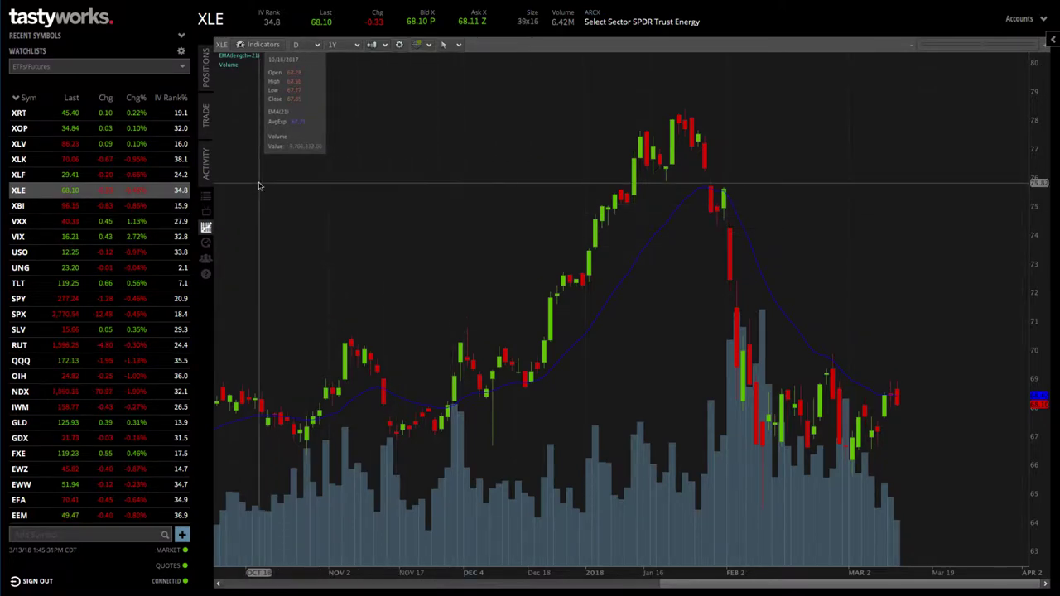
# Open the XLE option chain and collapse the Apr 20, 2018 expiration so all expirations are collapsed
pyautogui.click(206, 117)
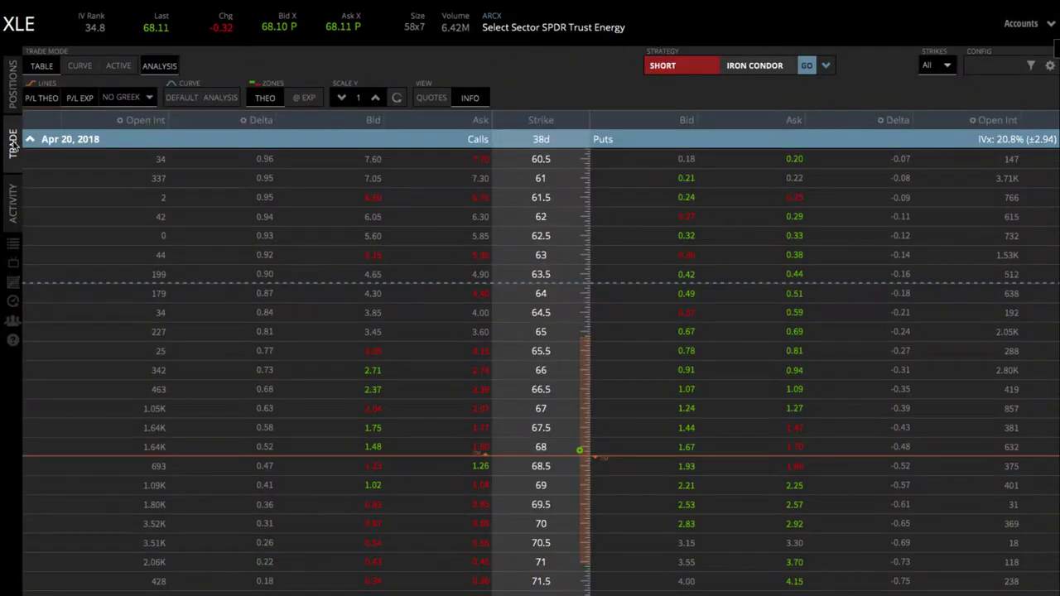
pyautogui.scroll(-1, 372, 383)
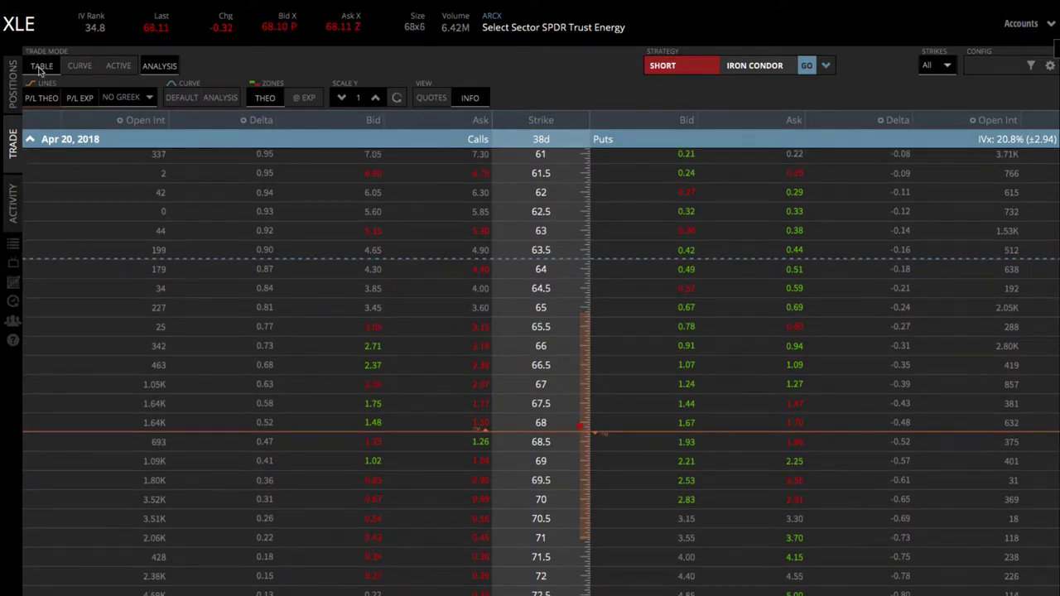
pyautogui.click(31, 140)
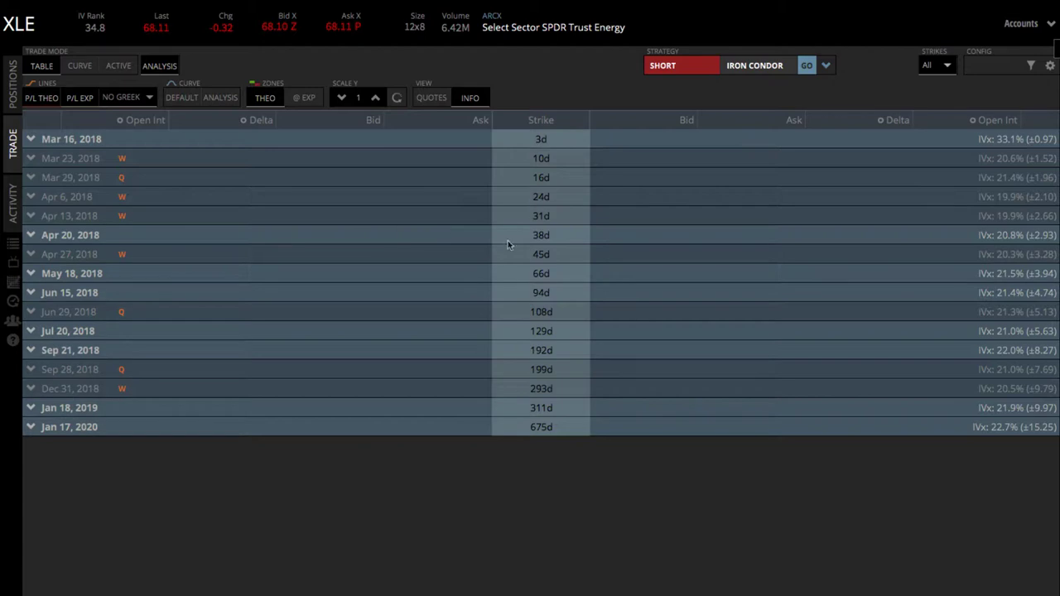
# Expand the Apr 20, 2018 expiration to list its call and put strikes 62–73
pyautogui.click(33, 235)
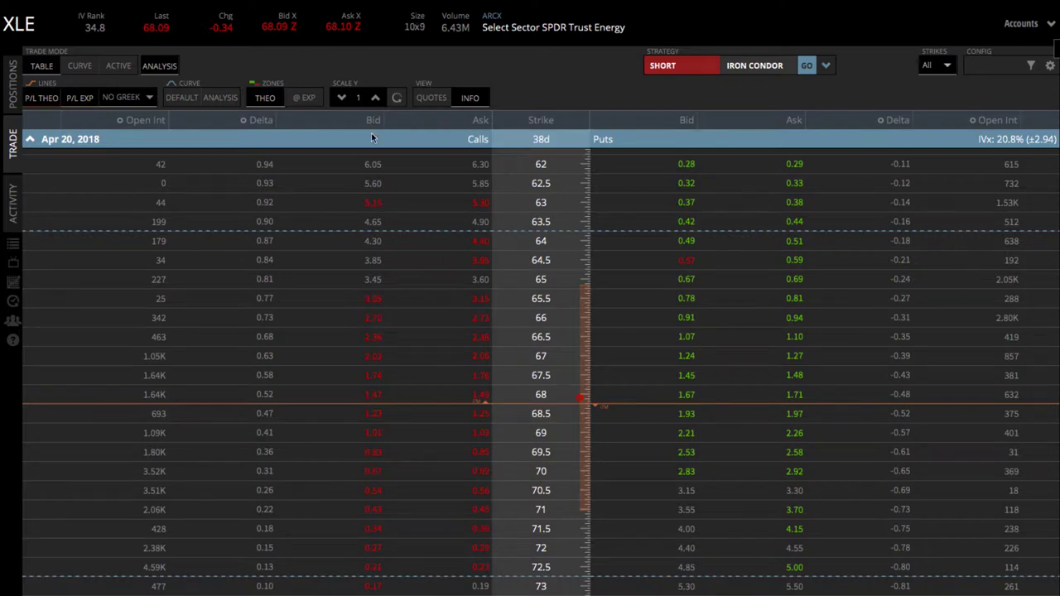
pyautogui.click(372, 529)
pyautogui.scroll(-2, 376, 530)
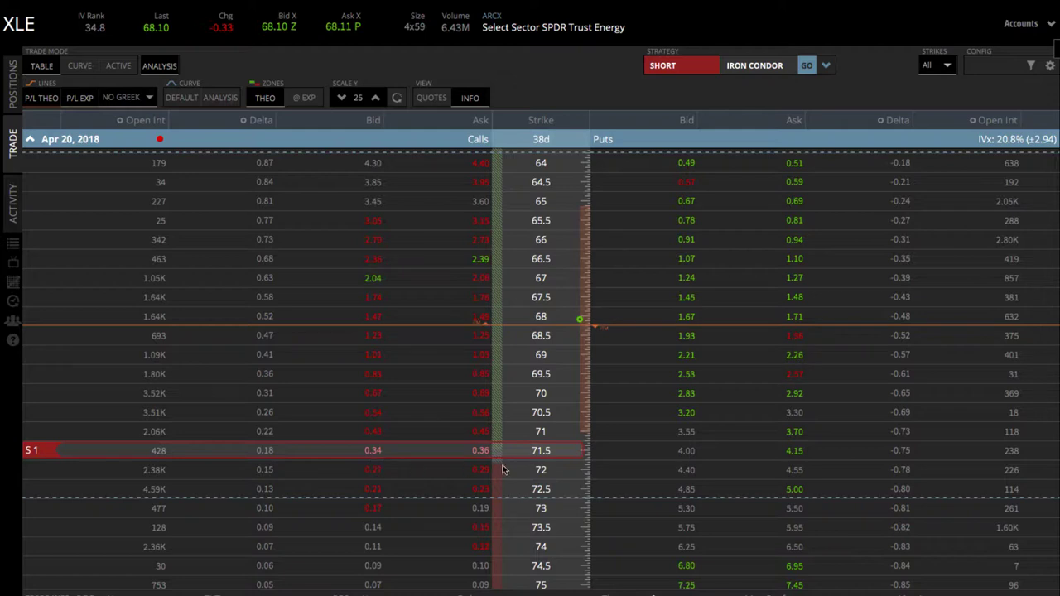
pyautogui.scroll(2, 910, 346)
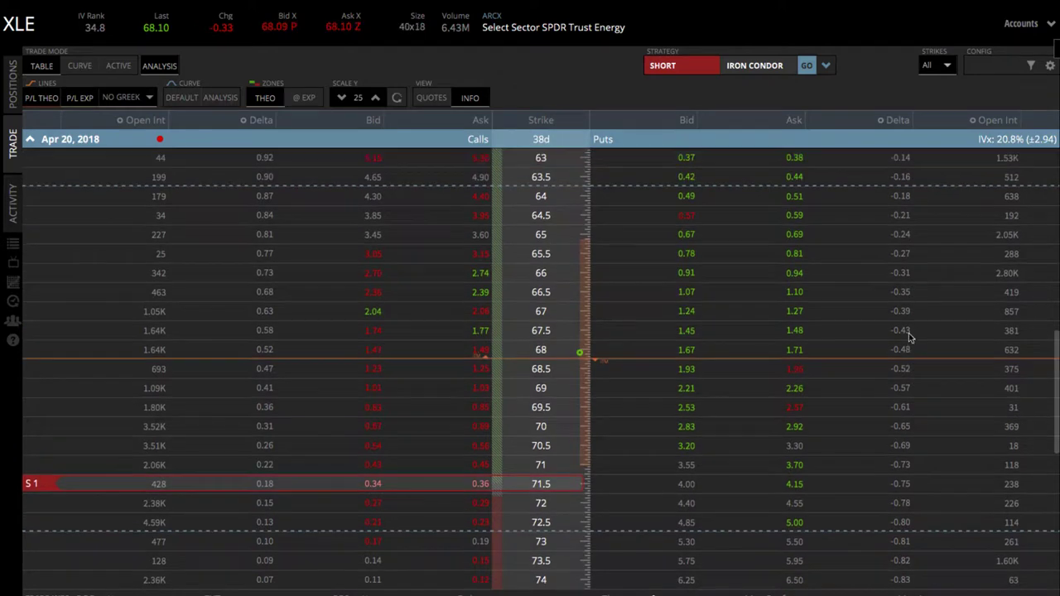
pyautogui.click(691, 198)
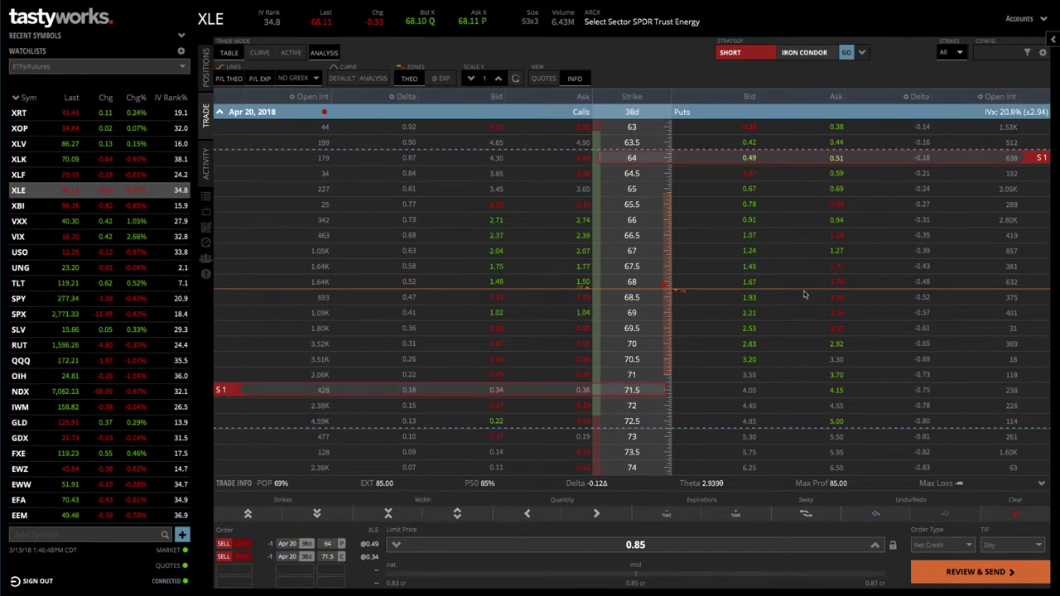
pyautogui.click(1016, 514)
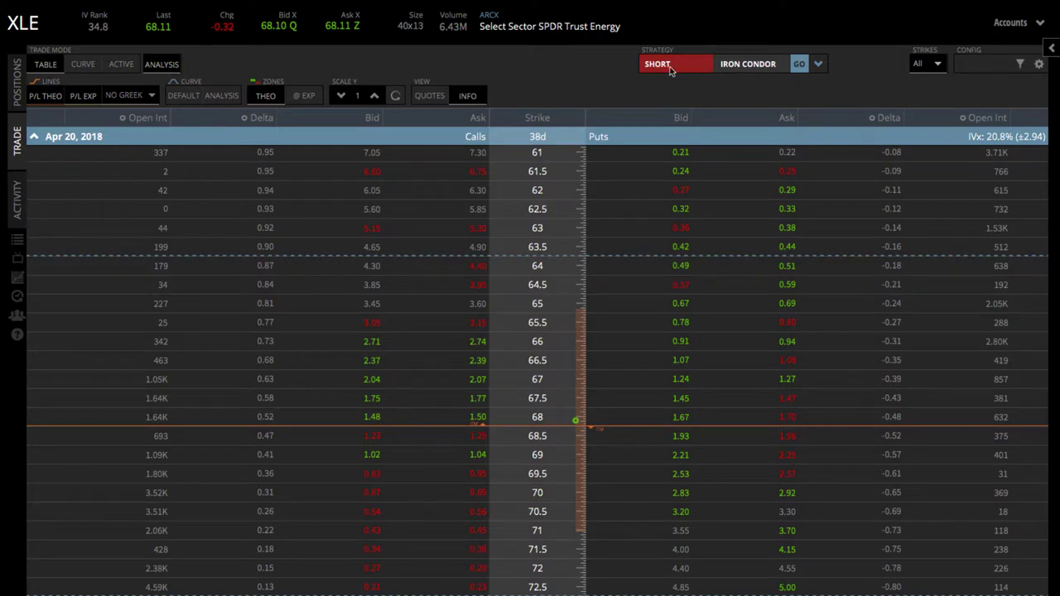
# Create a short strangle on Apr 20, 2018 with a 67.5 put and 68.5 call
pyautogui.click(818, 65)
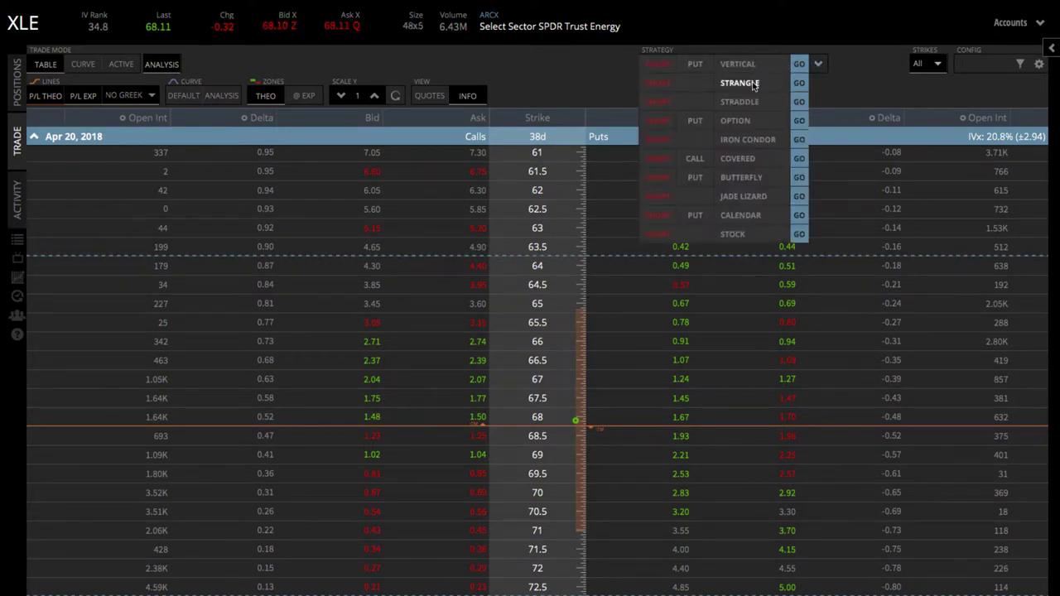
pyautogui.click(799, 82)
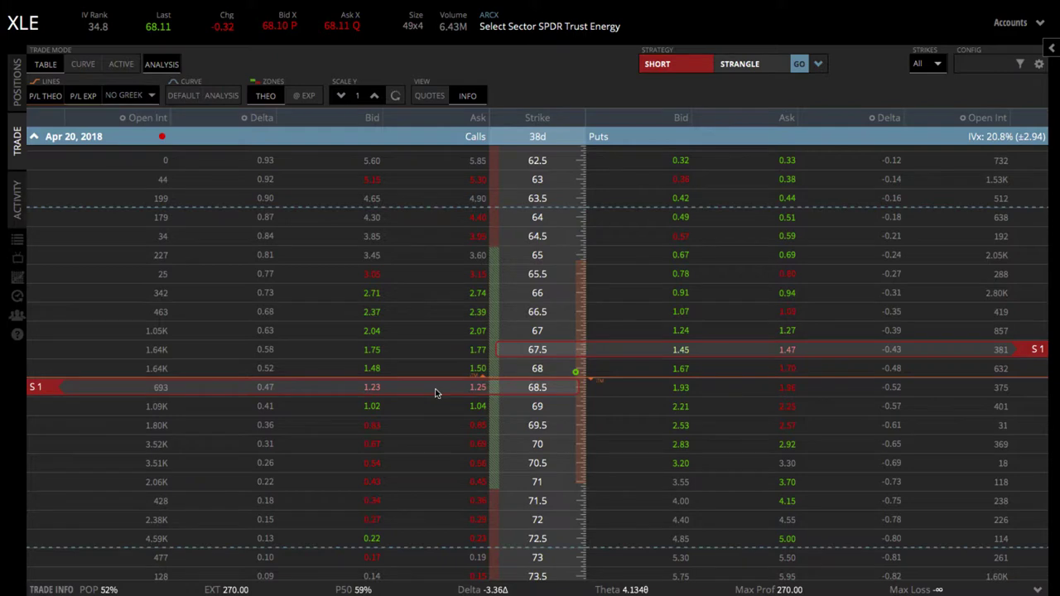
# Move the short call leg to the 71.5 strike and the short put leg to 64
pyautogui.moveTo(298, 386); pyautogui.dragTo(297, 499)
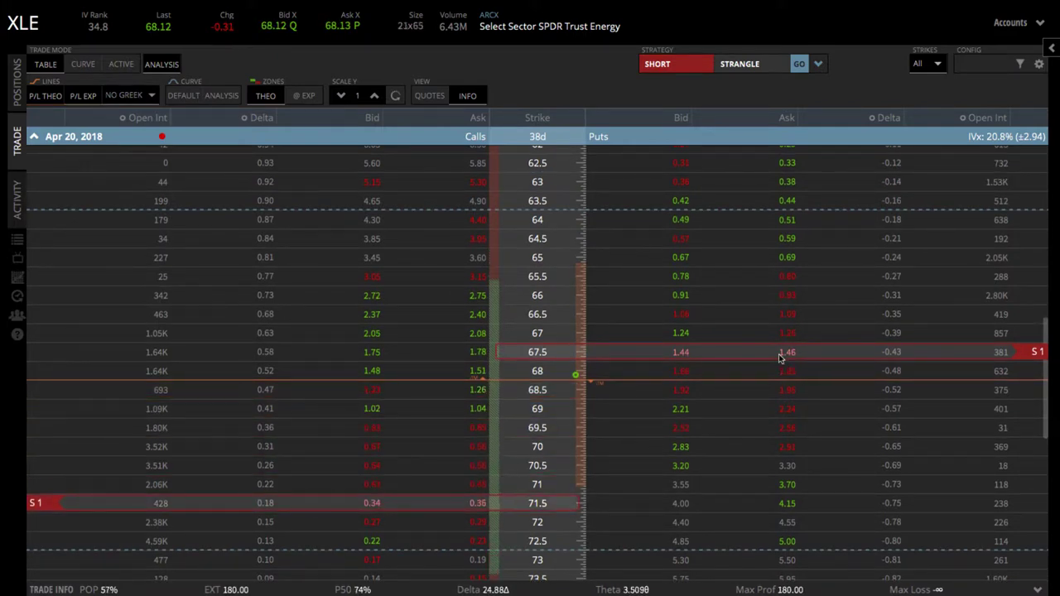
pyautogui.moveTo(777, 353); pyautogui.dragTo(781, 217)
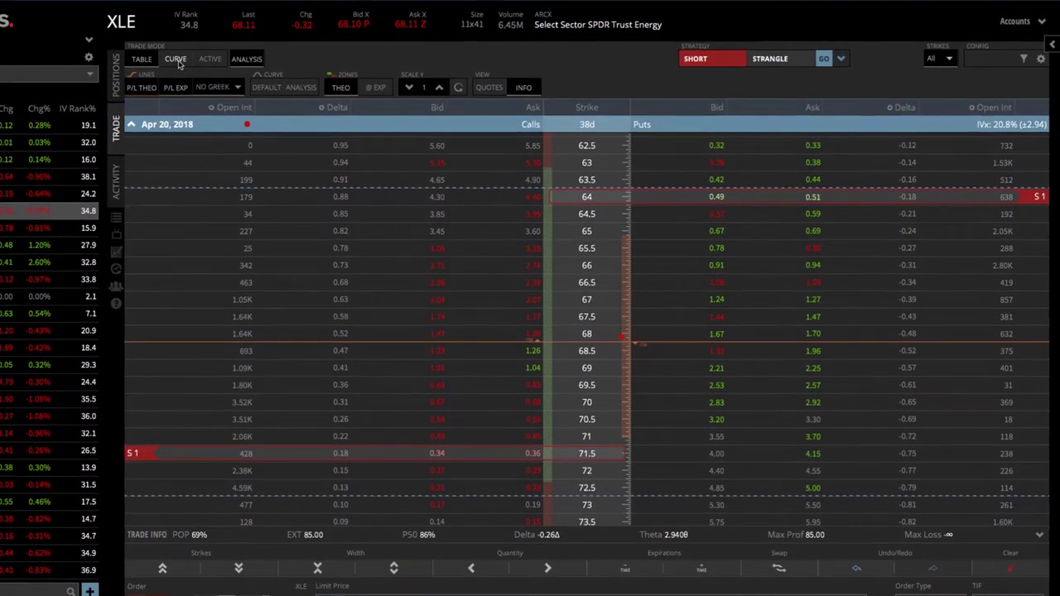
# Switch to the CURVE view and raise both strangle legs to -10 contracts
pyautogui.click(233, 55)
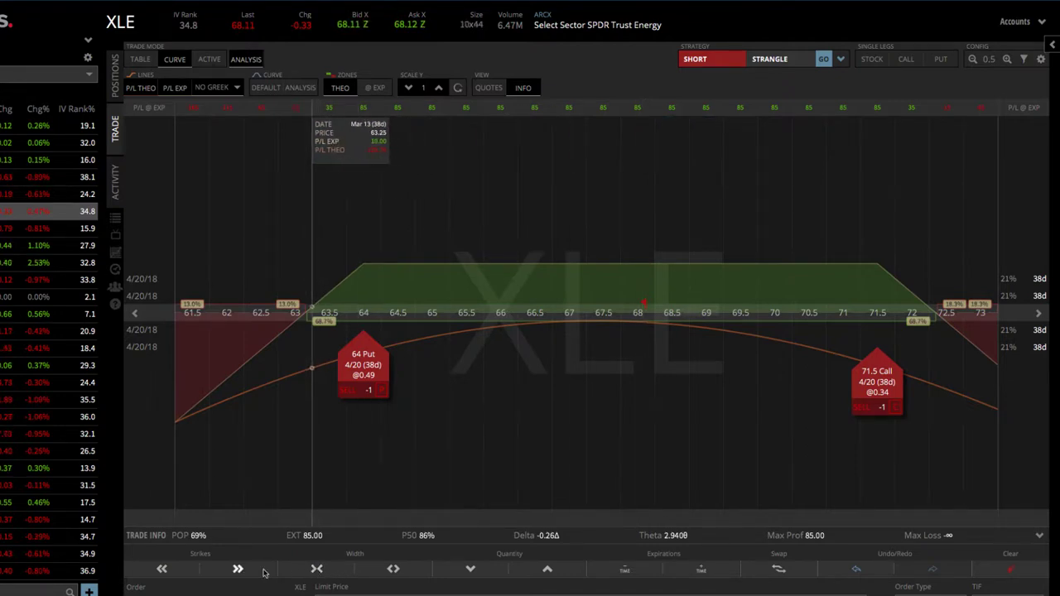
pyautogui.click(547, 570)
pyautogui.click(548, 570)
pyautogui.click(547, 569)
pyautogui.click(548, 569)
pyautogui.click(547, 570)
pyautogui.click(548, 570)
pyautogui.click(547, 569)
pyautogui.click(547, 570)
pyautogui.click(547, 570)
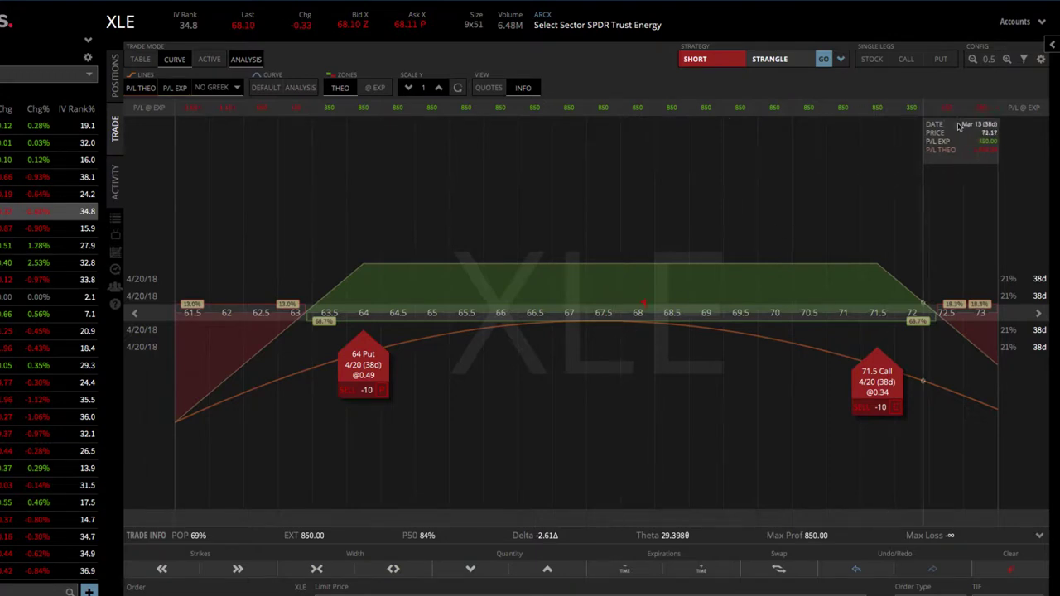
# Open the Analysis panel, step the evaluation date forward, then reset it to TODAY
pyautogui.click(1052, 44)
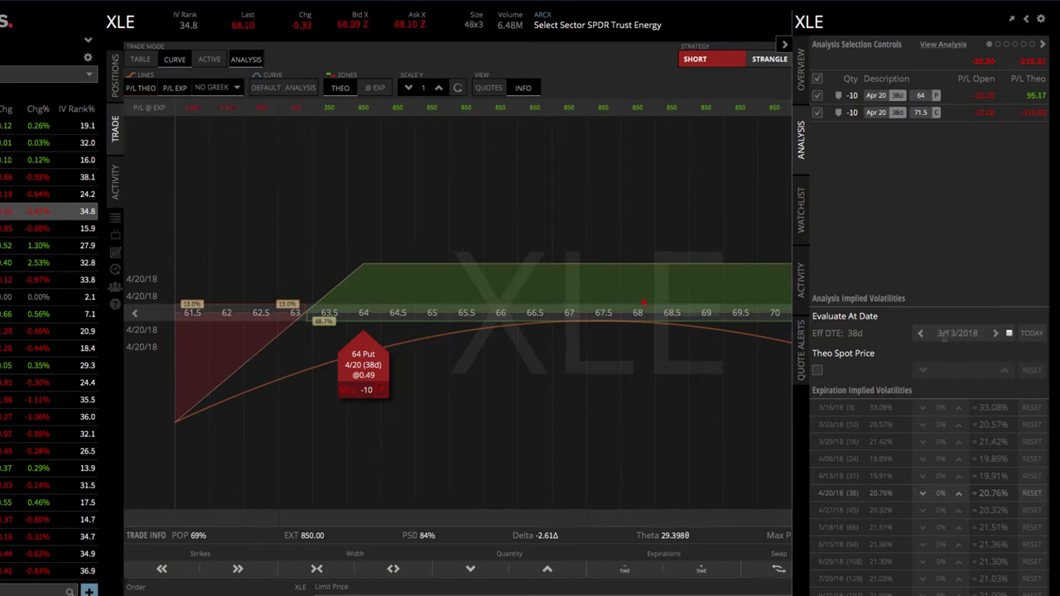
pyautogui.click(996, 333)
pyautogui.click(996, 334)
pyautogui.click(996, 333)
pyautogui.click(996, 334)
pyautogui.click(996, 333)
pyautogui.click(996, 334)
pyautogui.click(996, 334)
pyautogui.click(996, 334)
pyautogui.click(996, 334)
pyautogui.click(996, 334)
pyautogui.click(996, 333)
pyautogui.click(996, 334)
pyautogui.click(997, 334)
pyautogui.click(1031, 332)
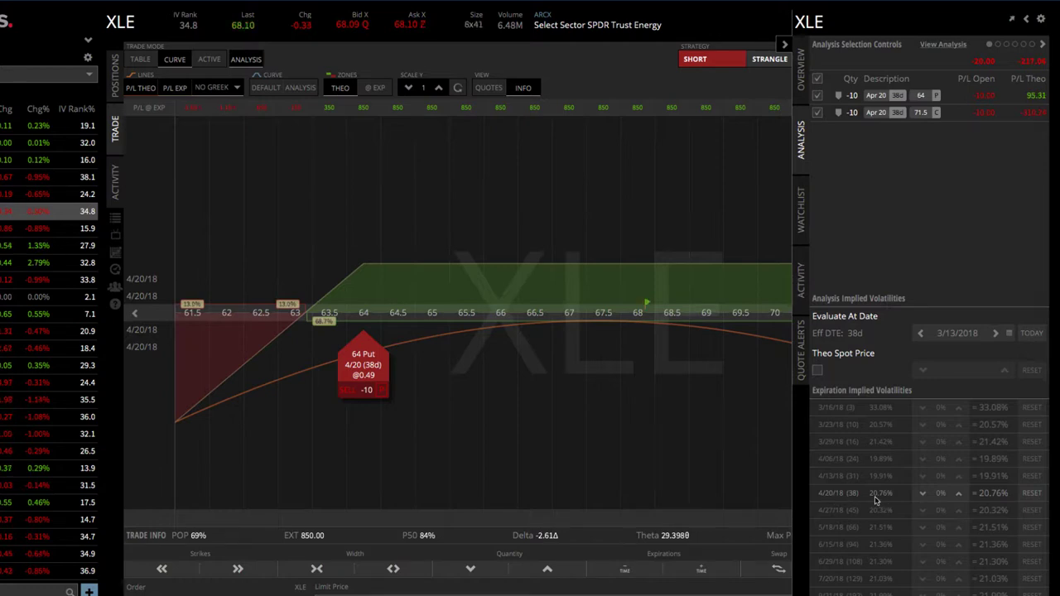
# Nudge the Apr 20 implied volatility up and down, then reset it to 20.76%
pyautogui.click(958, 493)
pyautogui.click(958, 493)
pyautogui.click(958, 494)
pyautogui.click(958, 493)
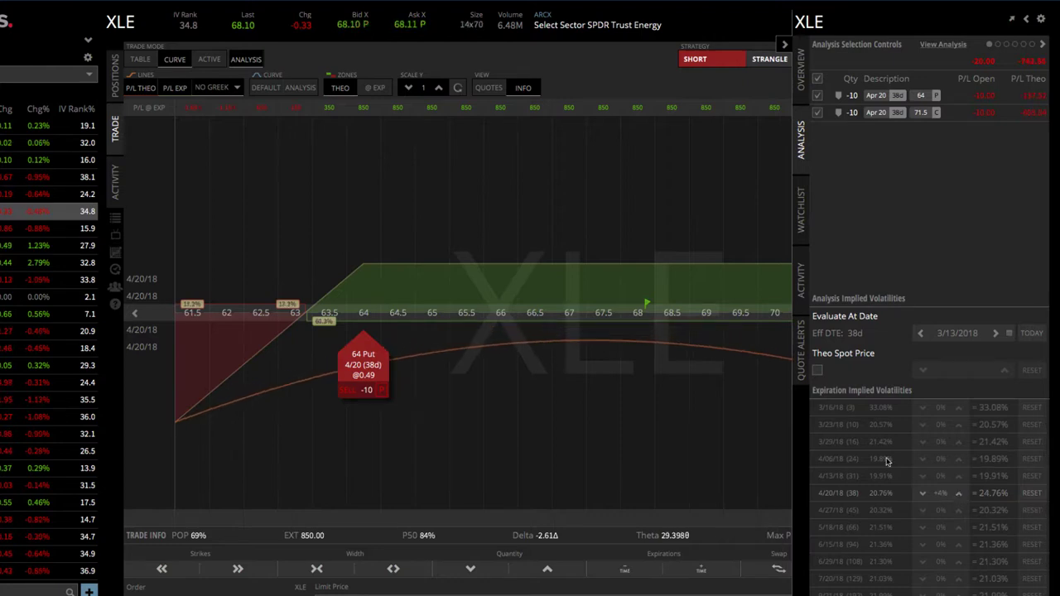
pyautogui.click(923, 494)
pyautogui.click(922, 494)
pyautogui.click(922, 494)
pyautogui.click(922, 494)
pyautogui.click(922, 494)
pyautogui.click(922, 494)
pyautogui.click(922, 495)
pyautogui.click(922, 494)
pyautogui.click(922, 494)
pyautogui.click(923, 494)
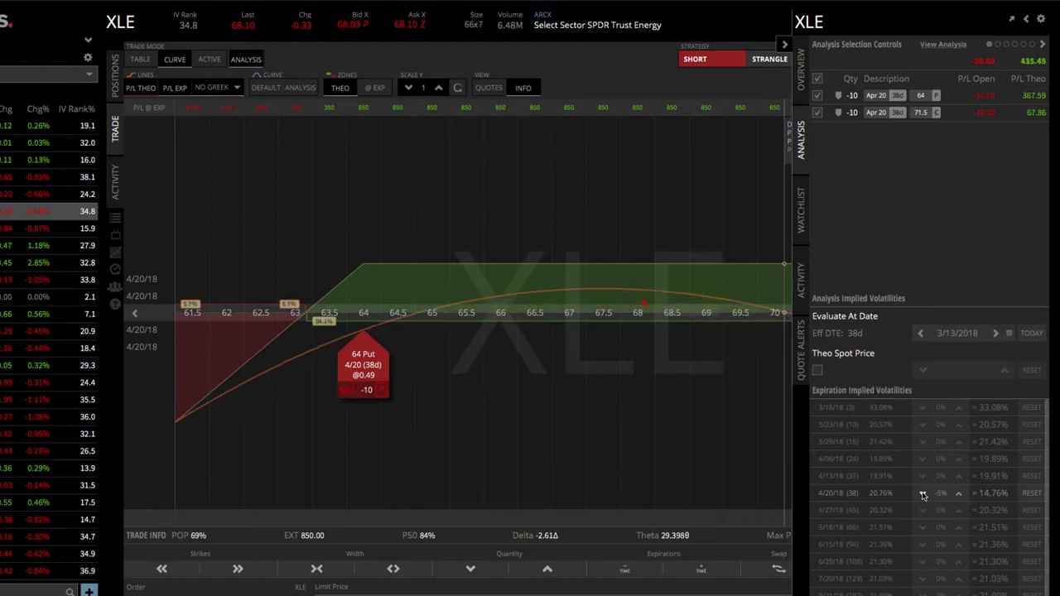
pyautogui.click(923, 494)
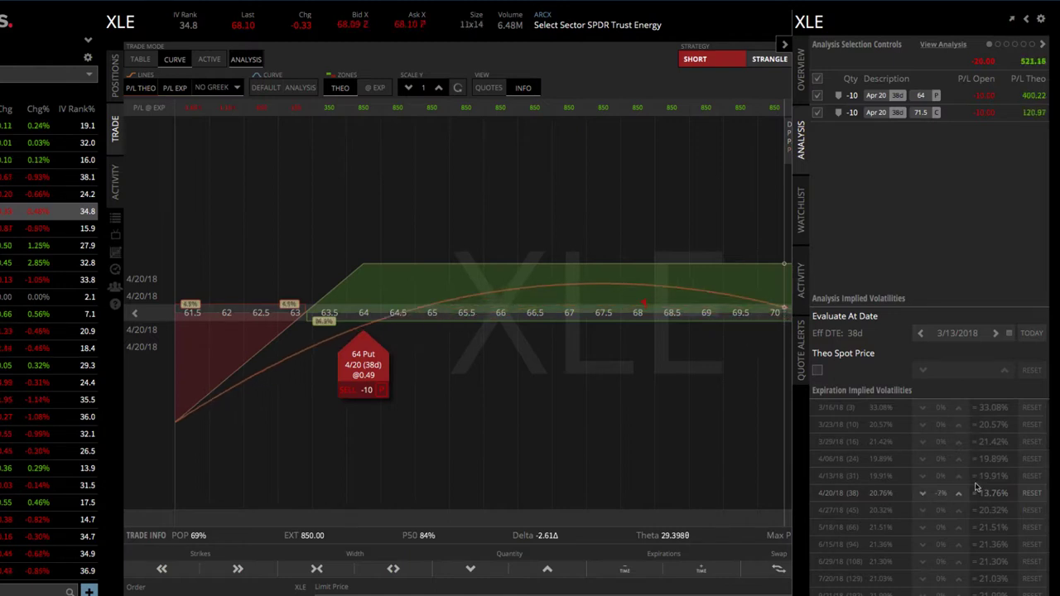
pyautogui.click(1031, 493)
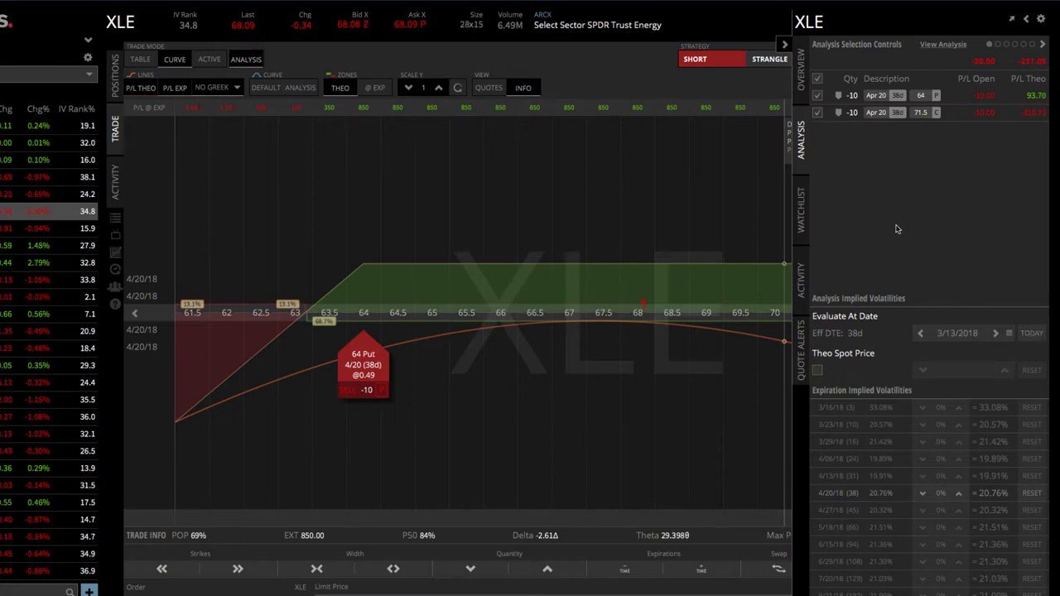
# Close the Analysis panel and return from the TABLE view to the CURVE view
pyautogui.click(784, 45)
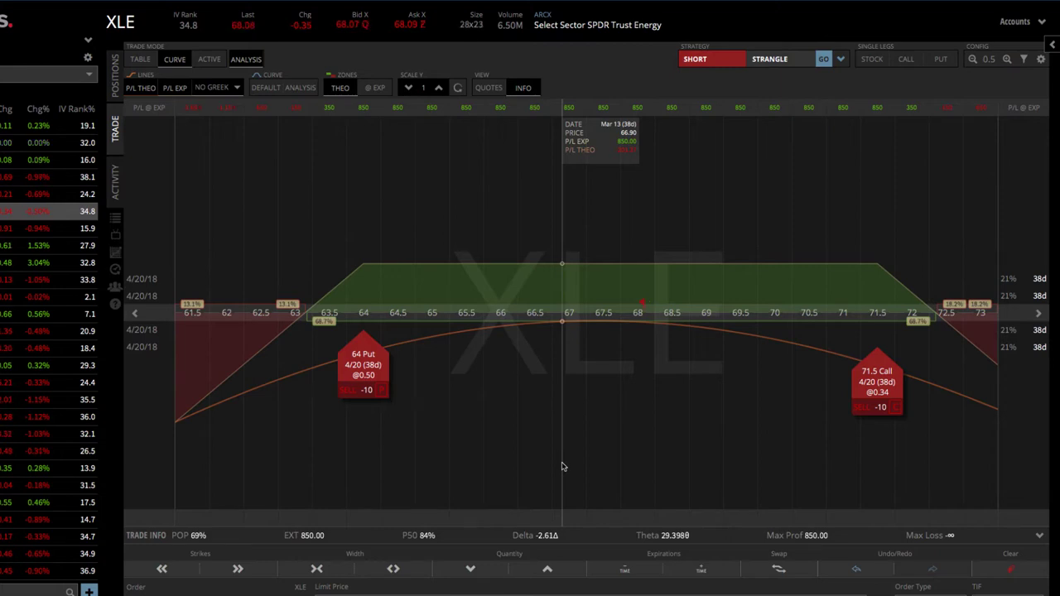
pyautogui.click(141, 58)
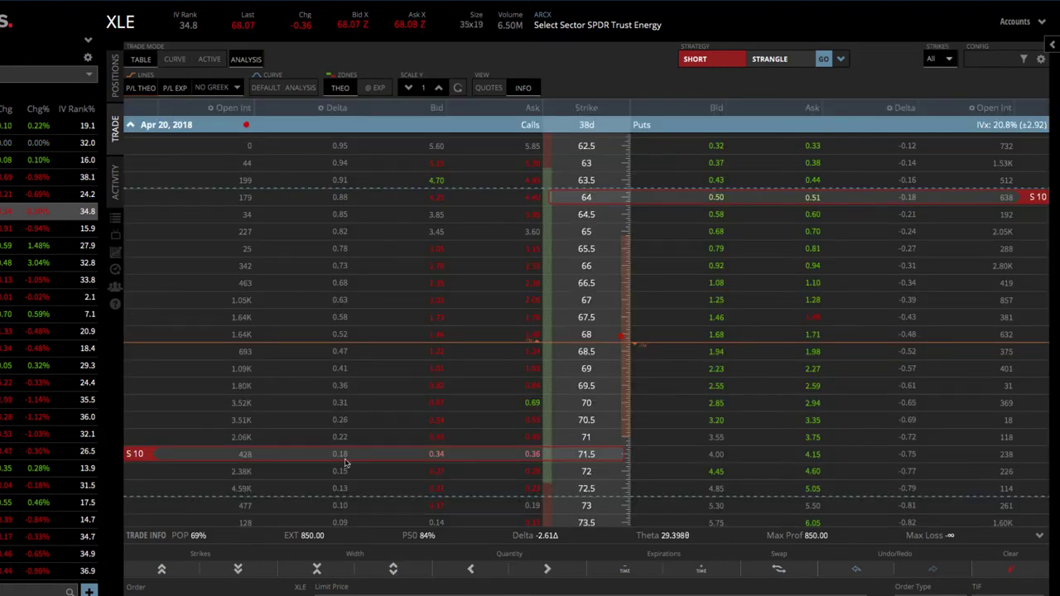
pyautogui.click(175, 59)
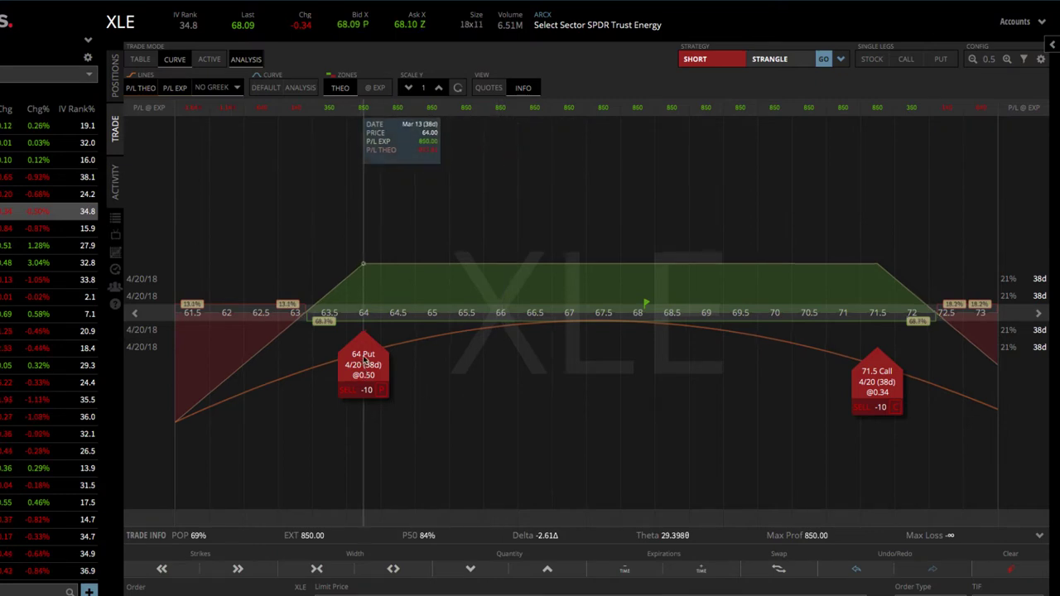
# On the curve, move the short put to 64.5 and the short call to 71
pyautogui.moveTo(364, 358); pyautogui.dragTo(398, 357)
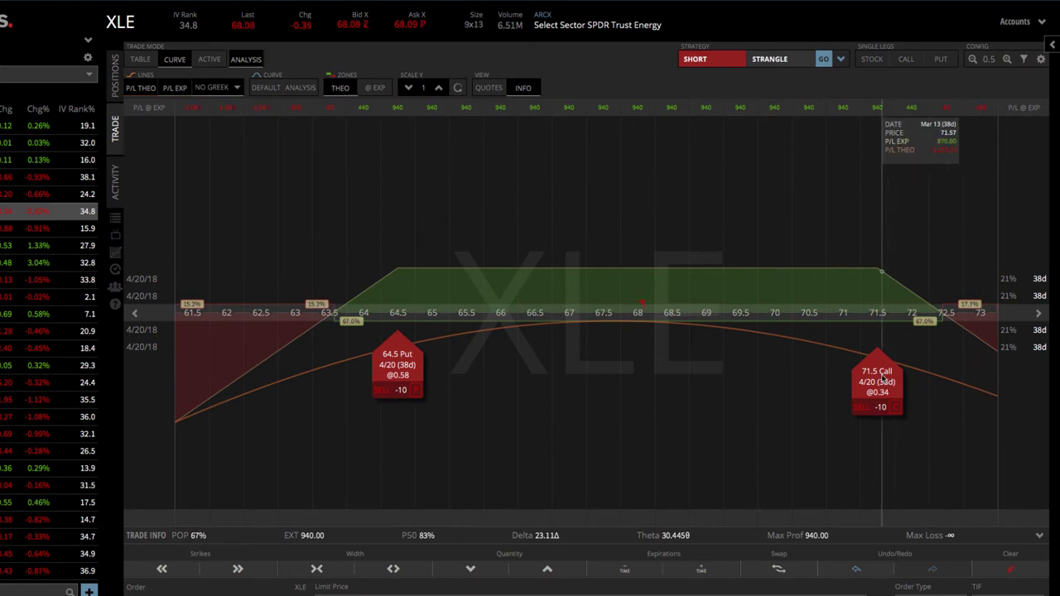
pyautogui.moveTo(869, 379); pyautogui.dragTo(836, 379)
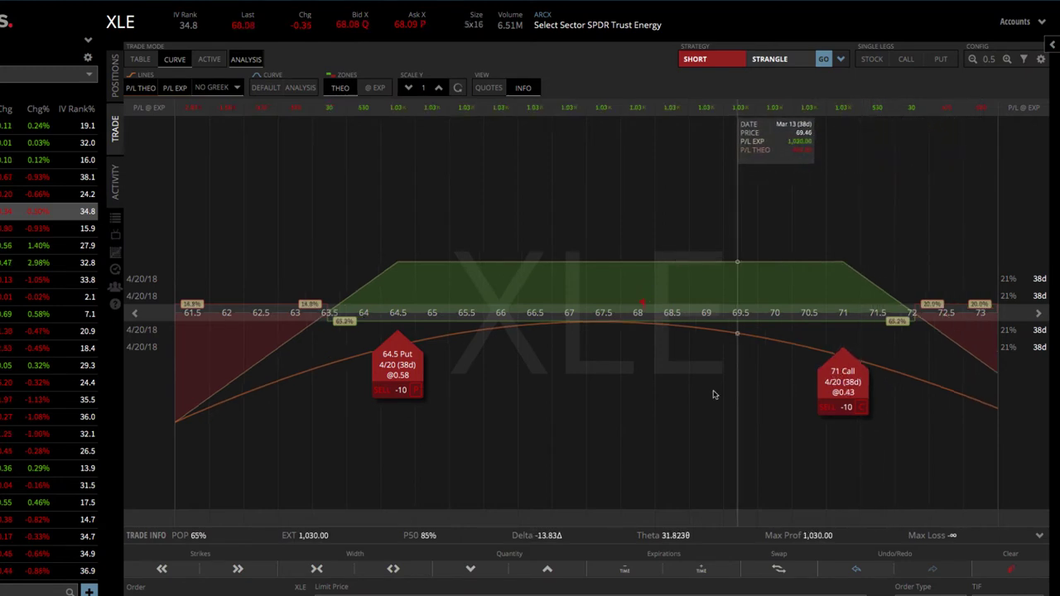